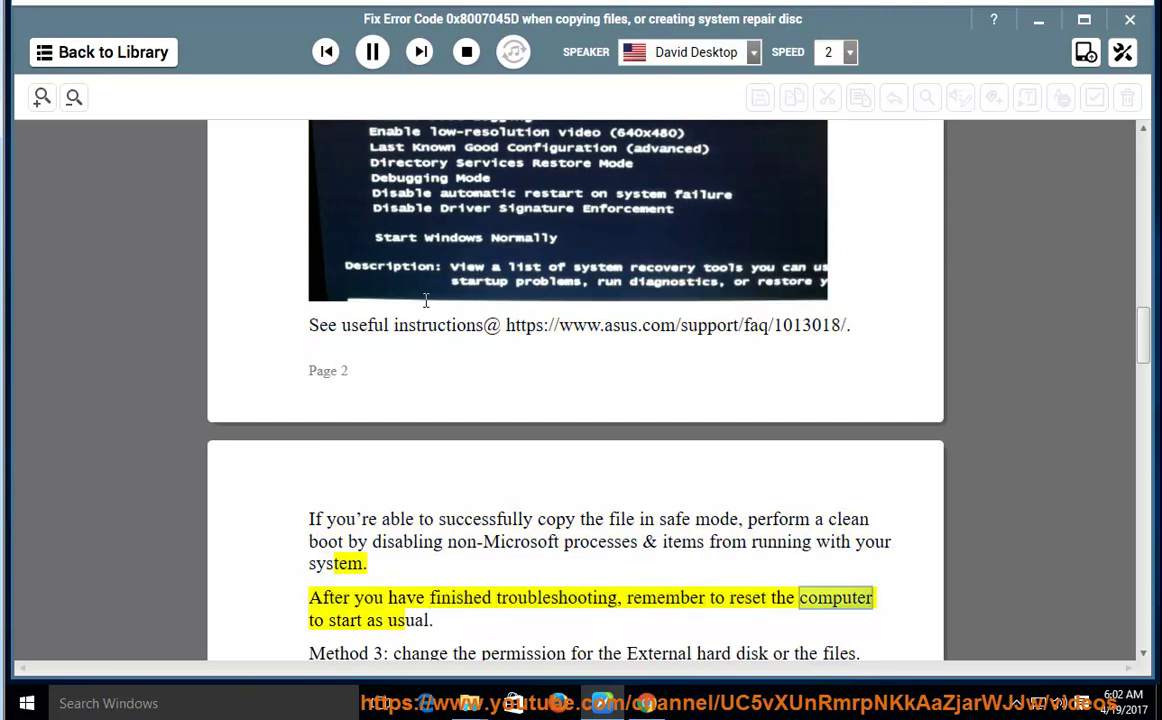
Step: Pause the clean boot paragraph read-aloud at the word "usual"
{"action": "left_click", "coordinate": [373, 55]}
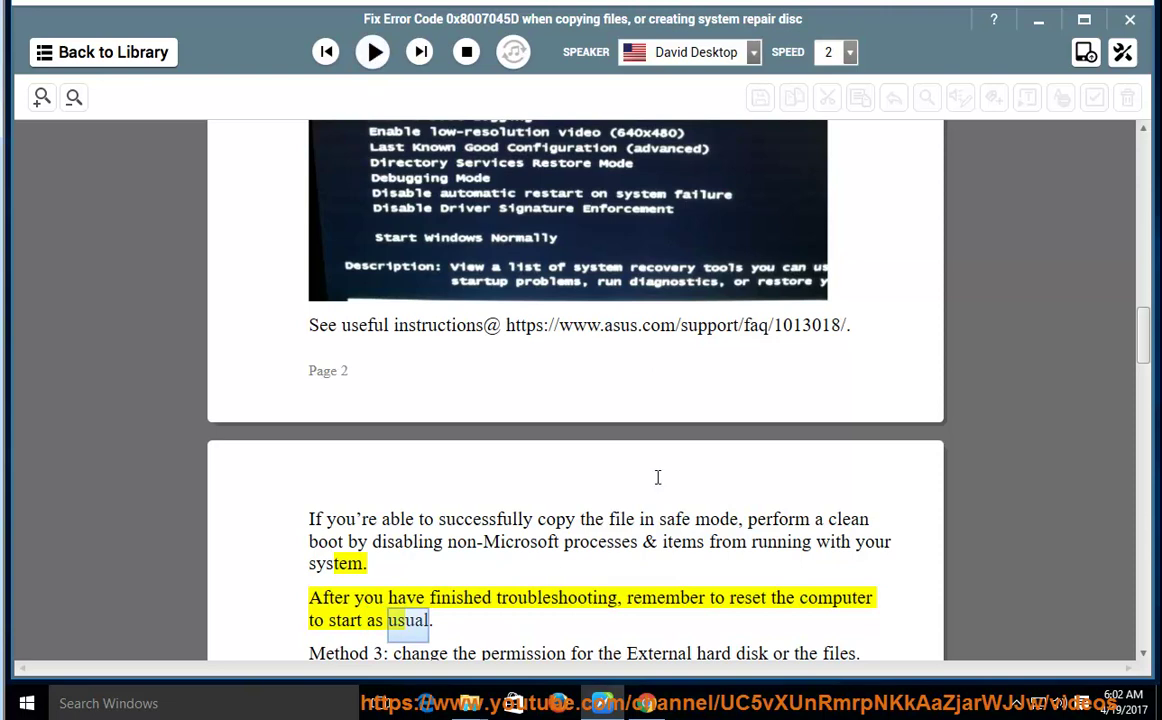
Step: Disable iTunesHelper in Task Manager's Startup tab
{"action": "right_click", "coordinate": [727, 710]}
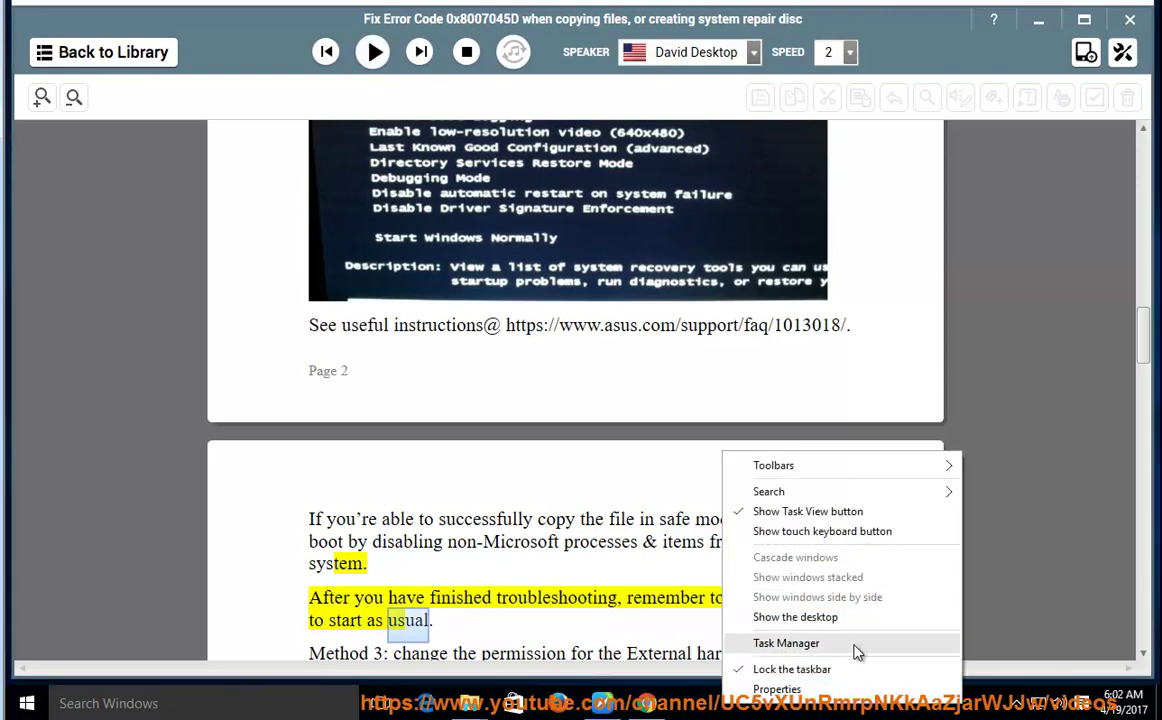
{"action": "left_click", "coordinate": [855, 645]}
{"action": "left_click", "coordinate": [489, 105]}
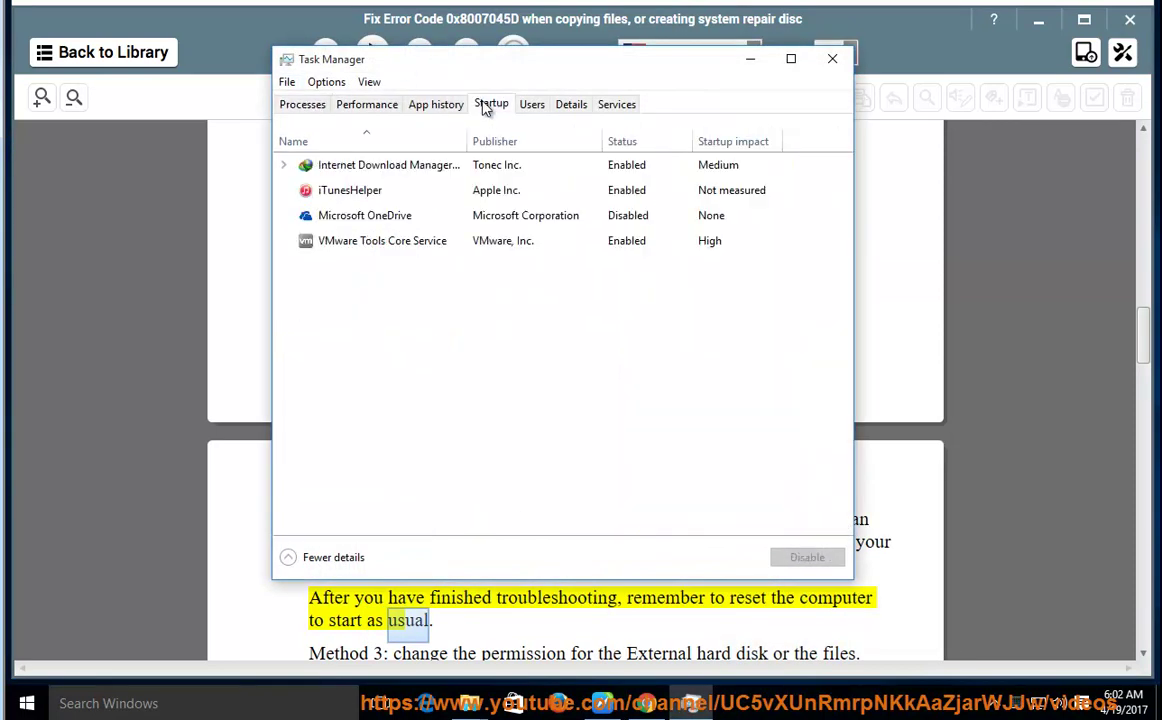
{"action": "left_click", "coordinate": [364, 192]}
{"action": "left_click", "coordinate": [818, 565]}
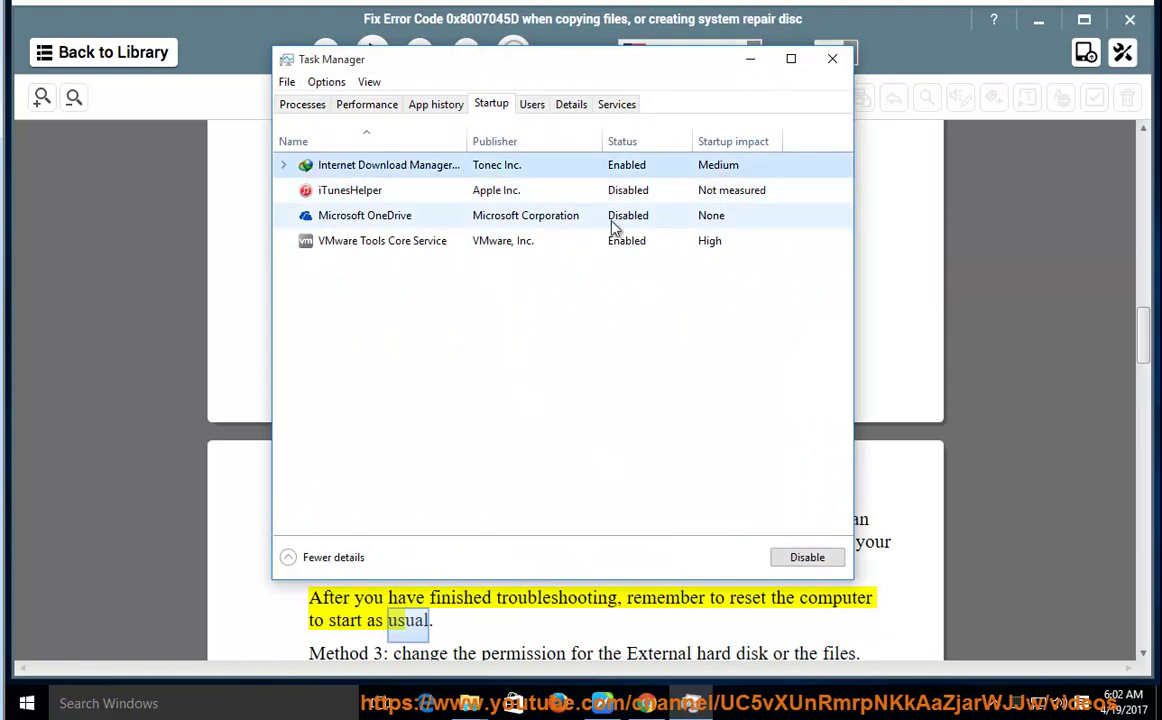
Step: Review the OneDrive, VMware Tools Core Service and Internet Download Manager startup entries
{"action": "left_click", "coordinate": [650, 222]}
{"action": "left_click", "coordinate": [630, 244]}
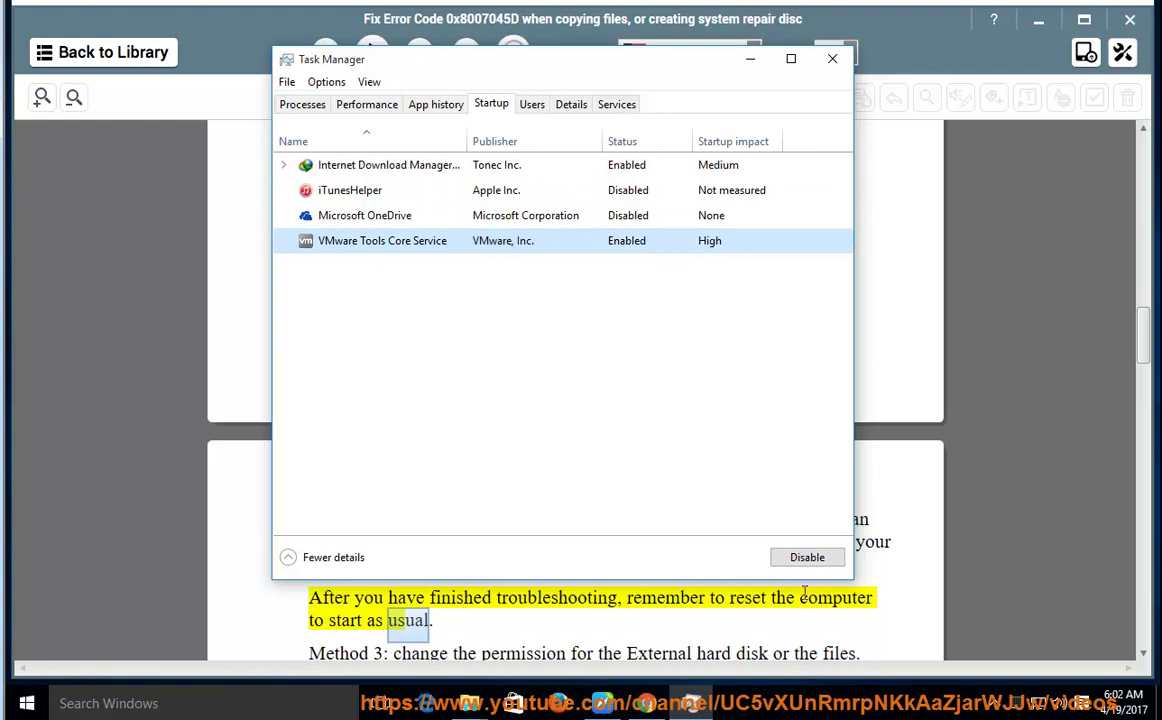
{"action": "left_click", "coordinate": [552, 167]}
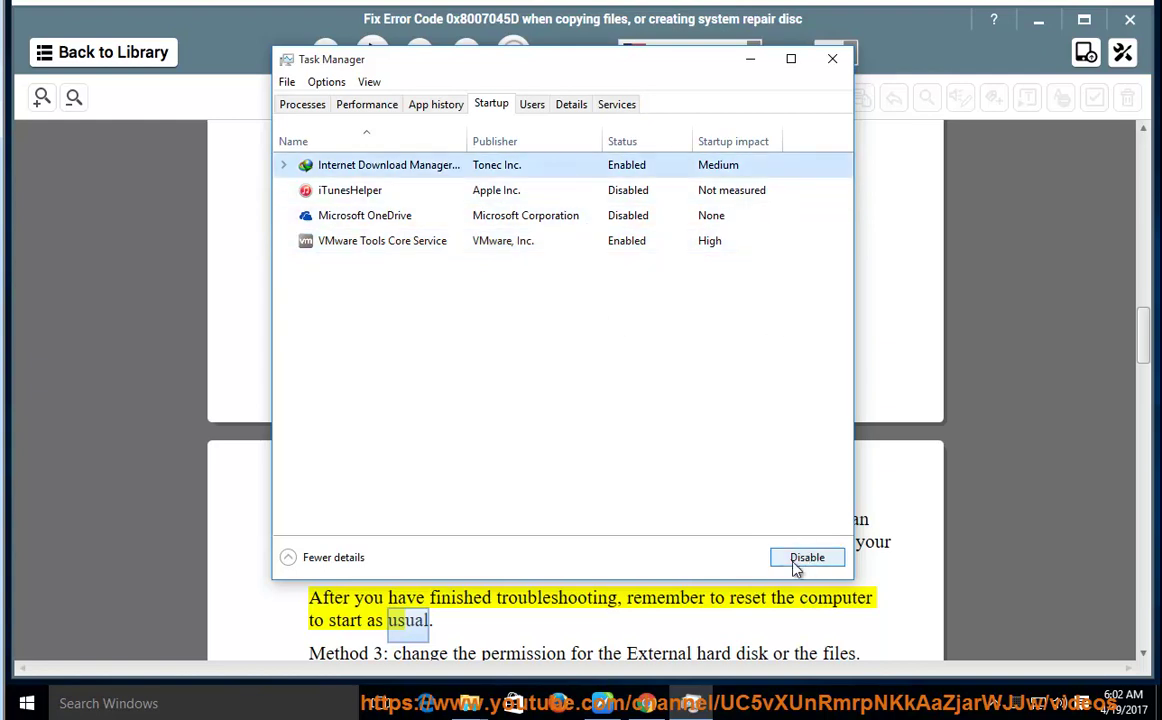
{"action": "left_click", "coordinate": [832, 60]}
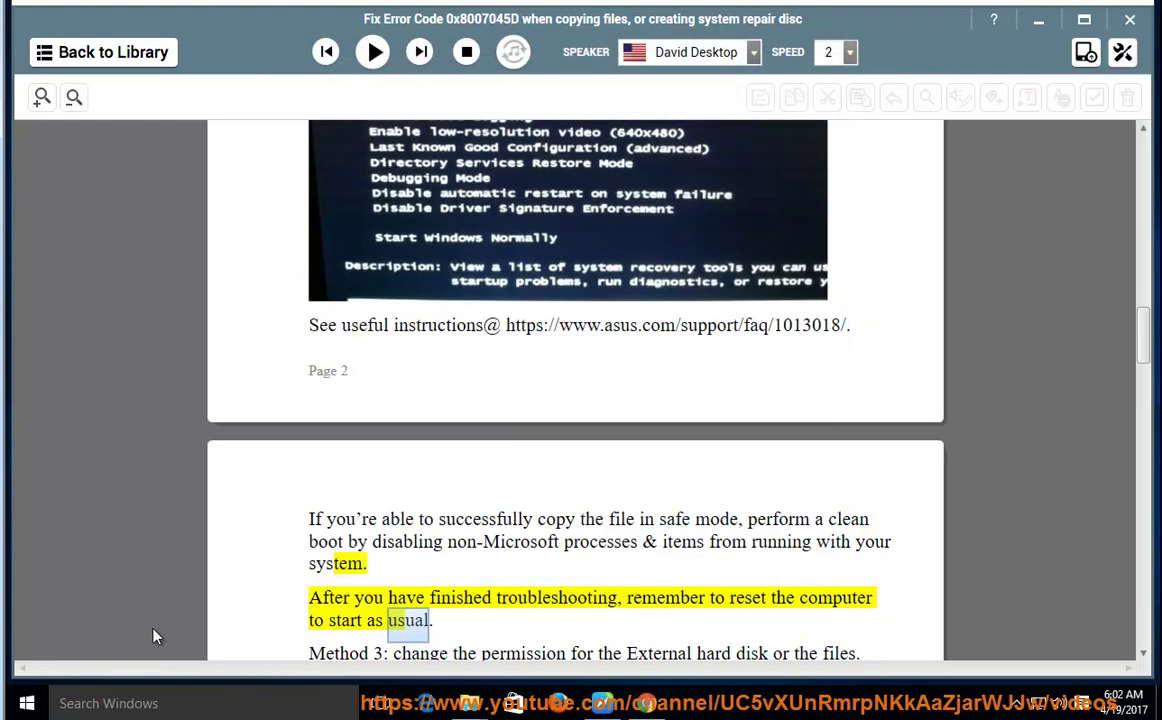
{"action": "key", "text": "super+r"}
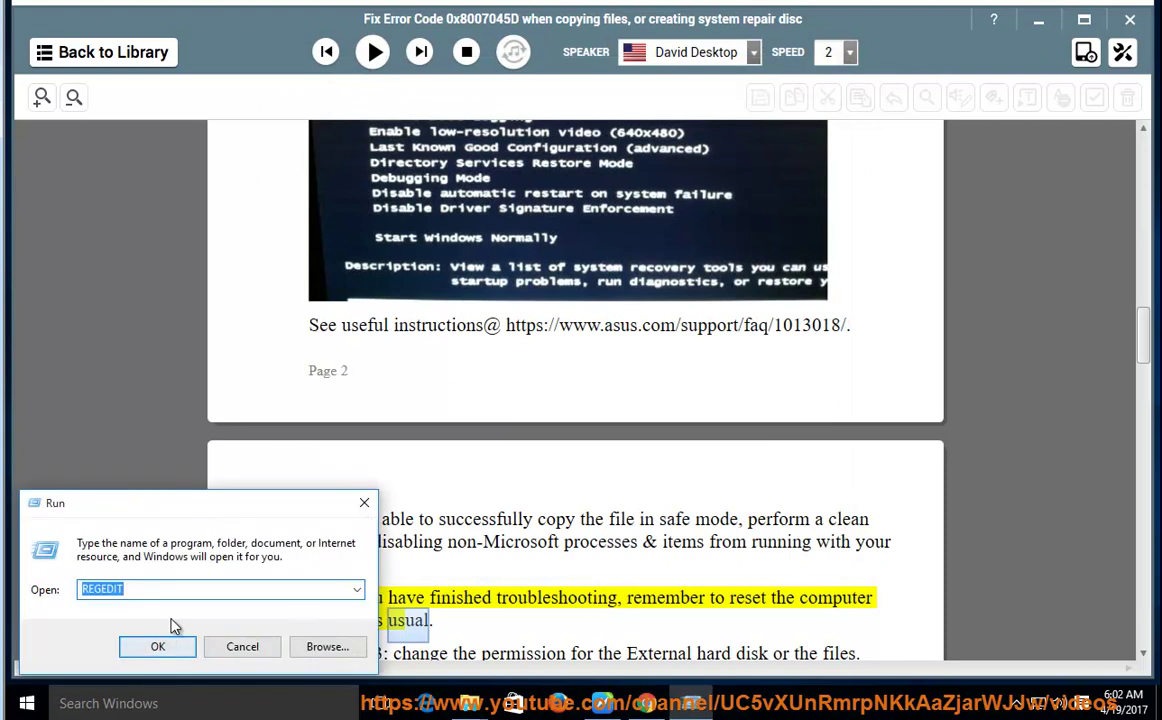
{"action": "type", "text": "MSCONFIG"}
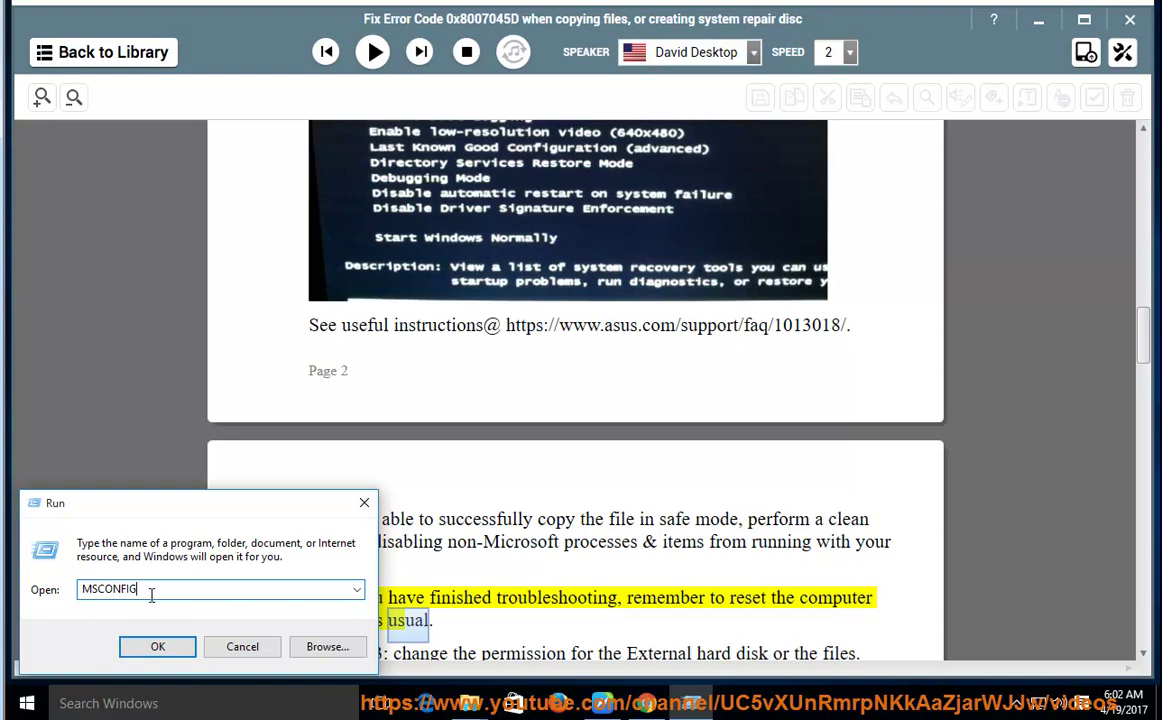
{"action": "left_click", "coordinate": [157, 646]}
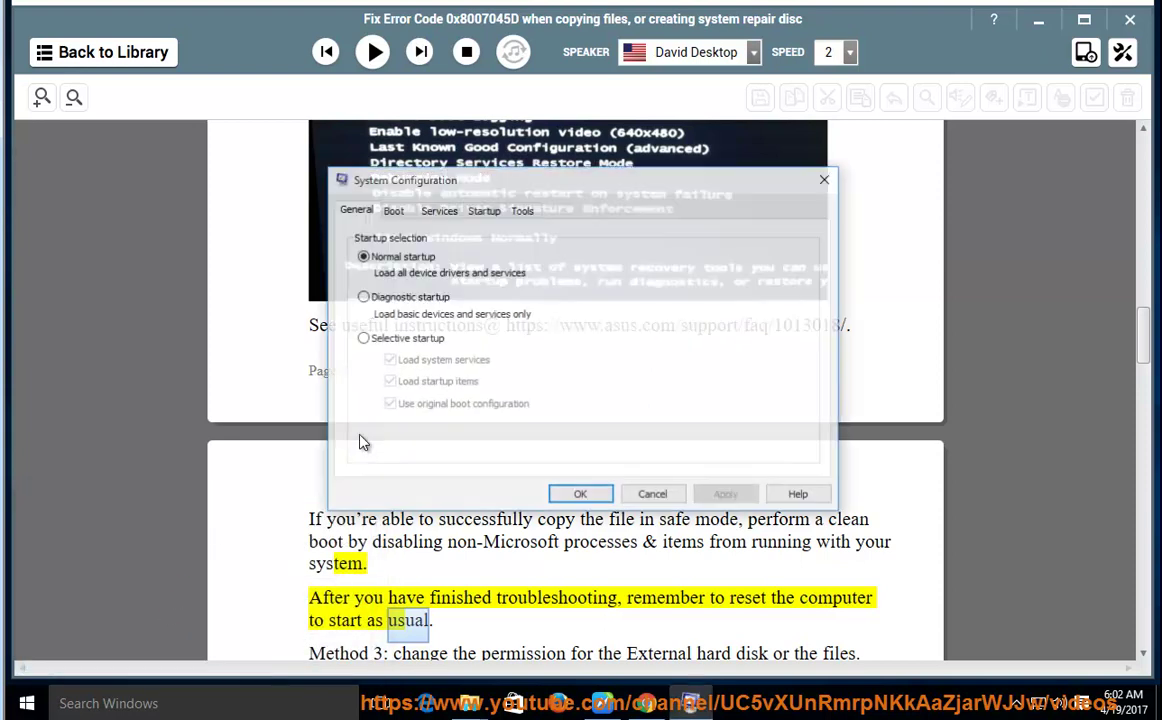
{"action": "left_click", "coordinate": [438, 211]}
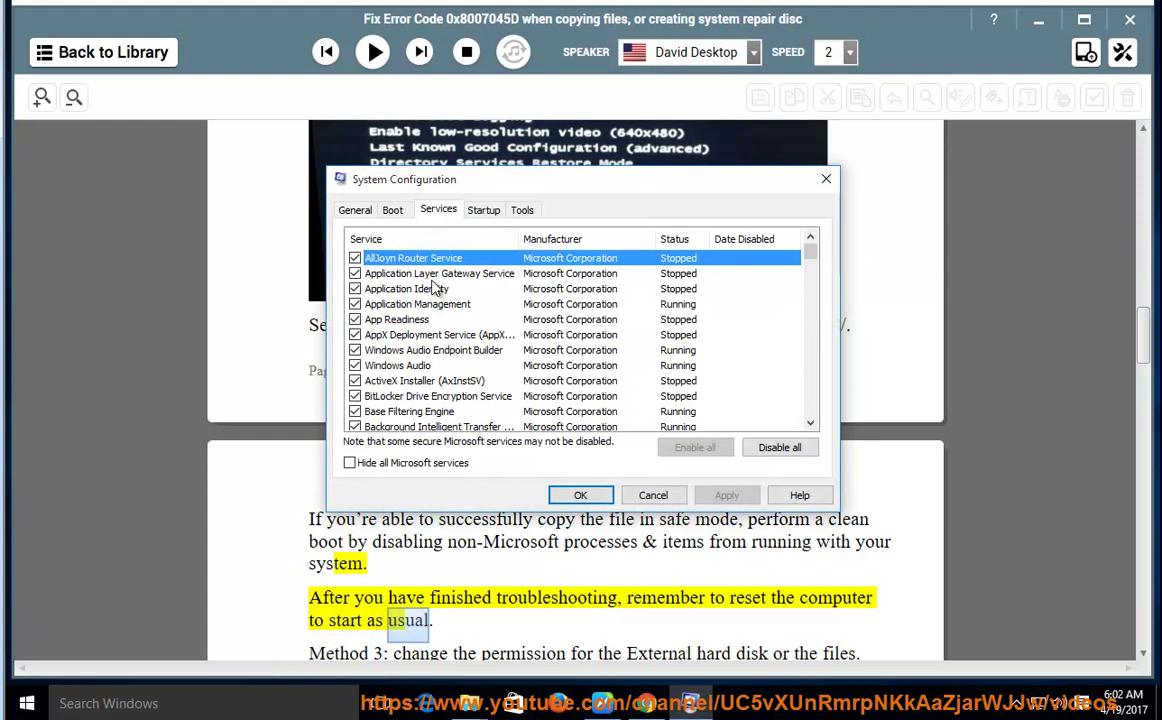
{"action": "left_click", "coordinate": [392, 466]}
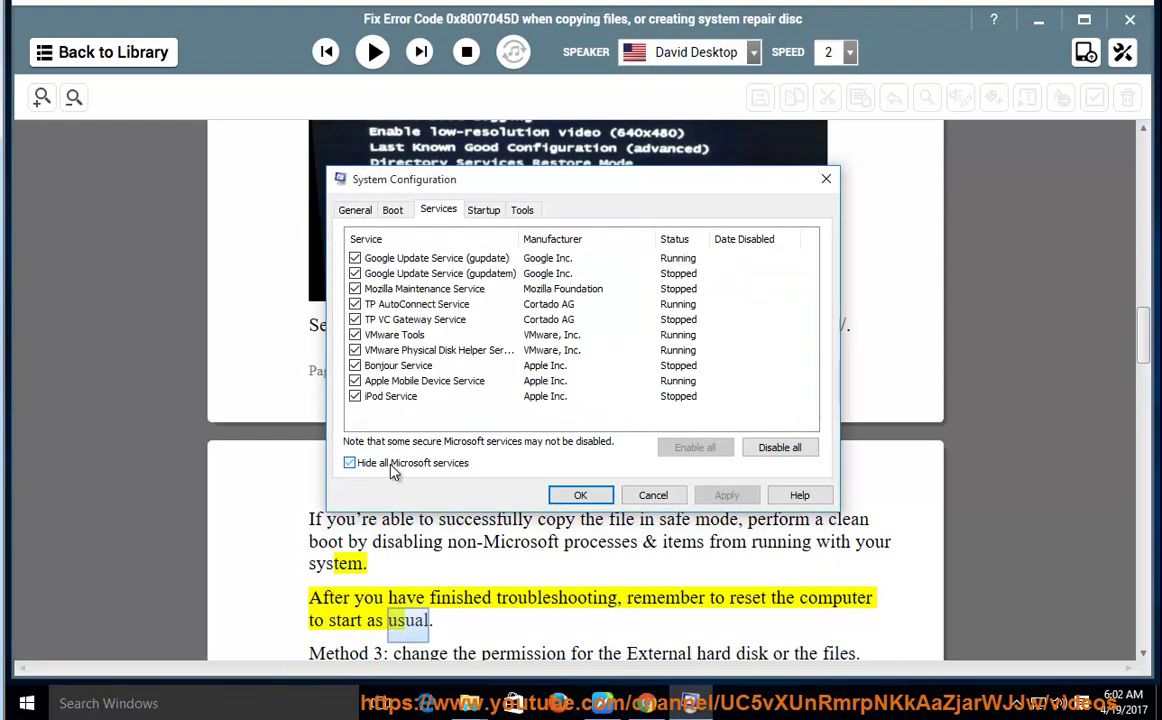
{"action": "left_click", "coordinate": [779, 446]}
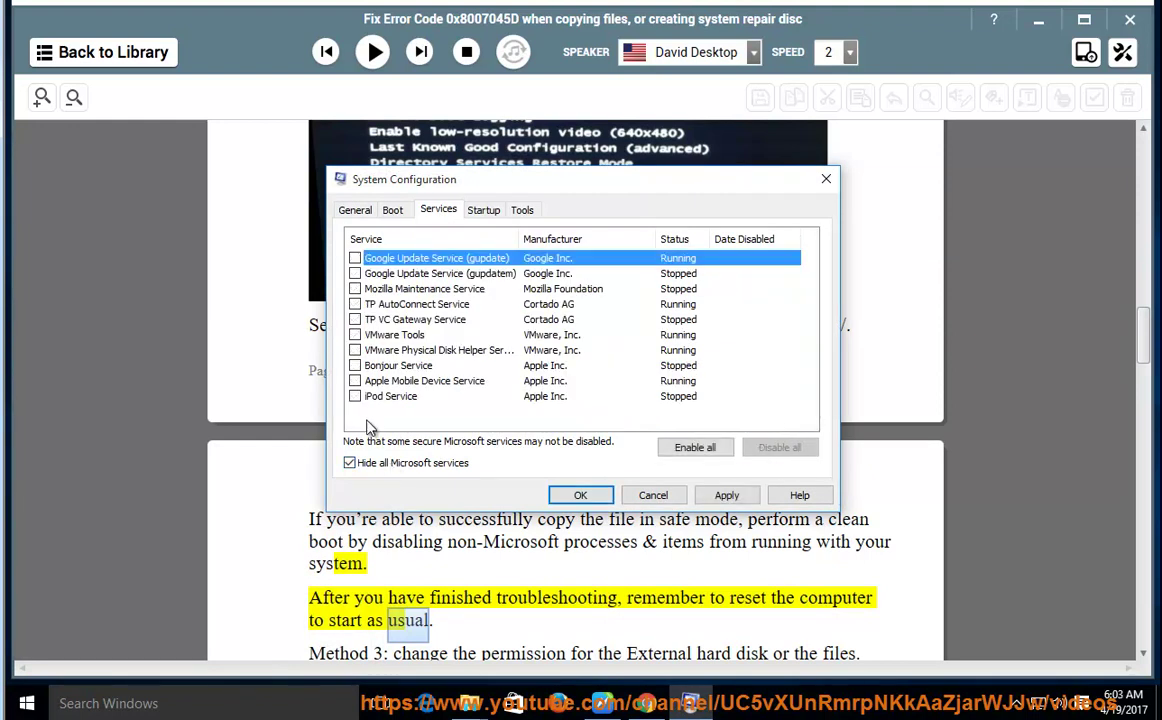
{"action": "left_click", "coordinate": [652, 495]}
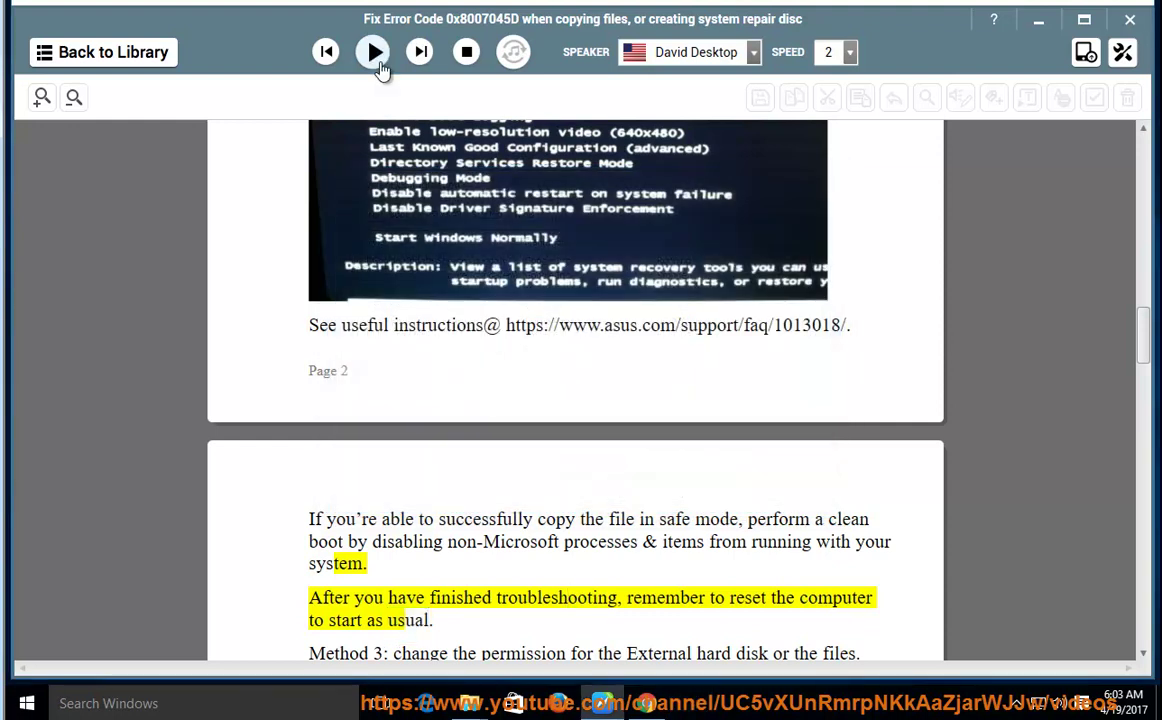
Step: Resume reading through the Method 3 permissions section and pause at "power"
{"action": "left_click", "coordinate": [372, 52]}
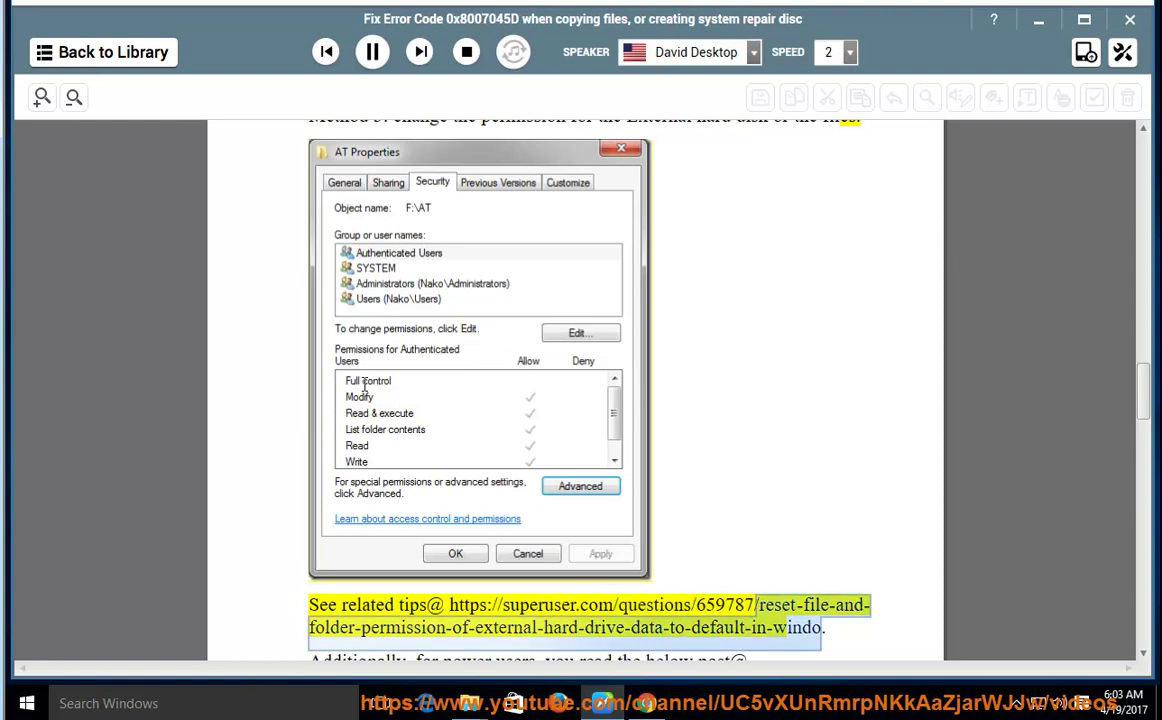
{"action": "left_click", "coordinate": [372, 51]}
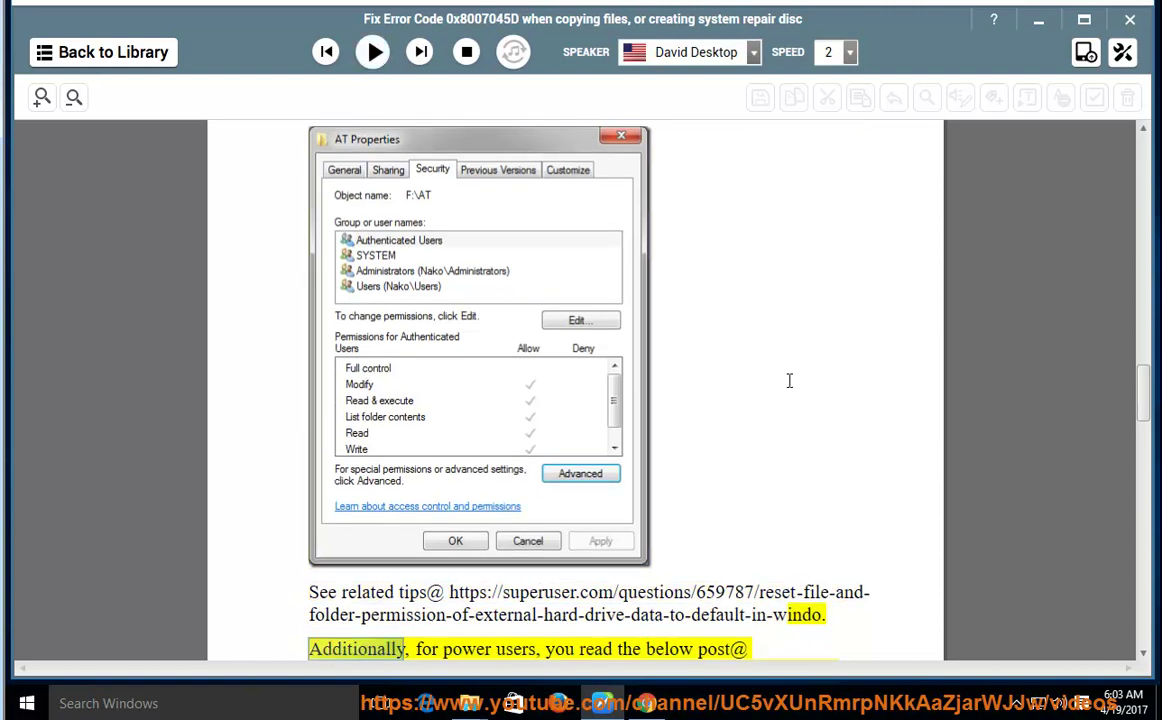
Step: Open Devices and Printers from the tray and browse the USB sensors, Intel adapter and USB Root Hub
{"action": "left_click", "coordinate": [1018, 704]}
{"action": "left_click", "coordinate": [998, 662]}
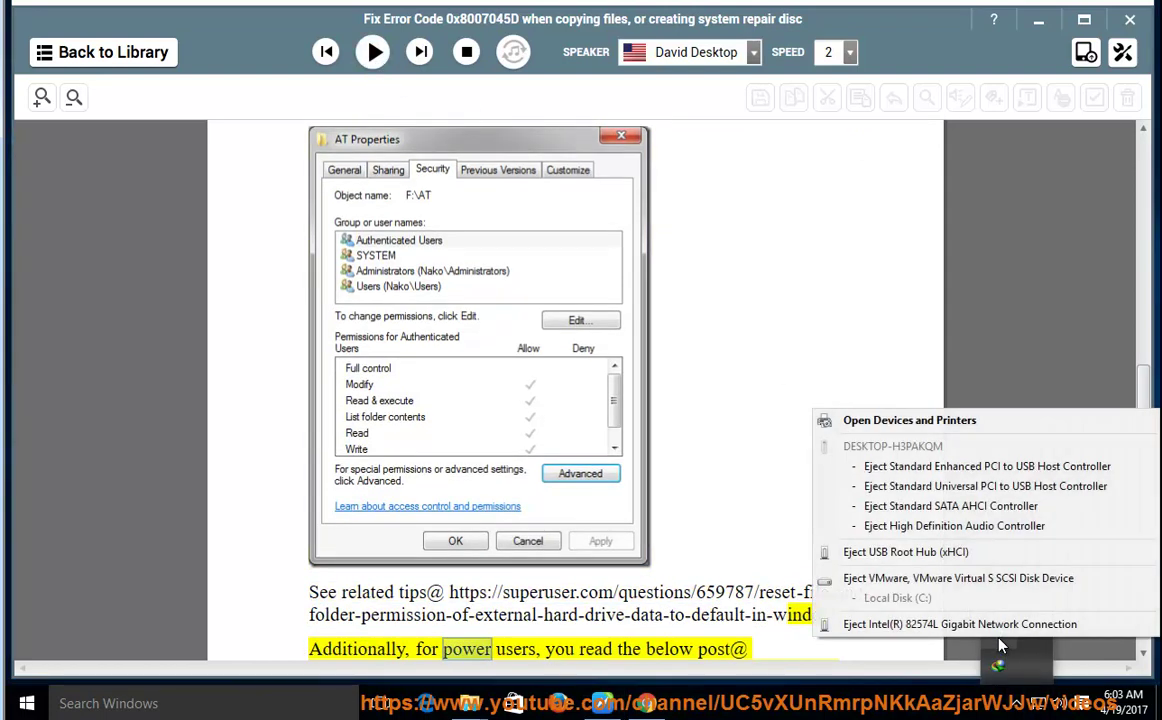
{"action": "left_click", "coordinate": [951, 426]}
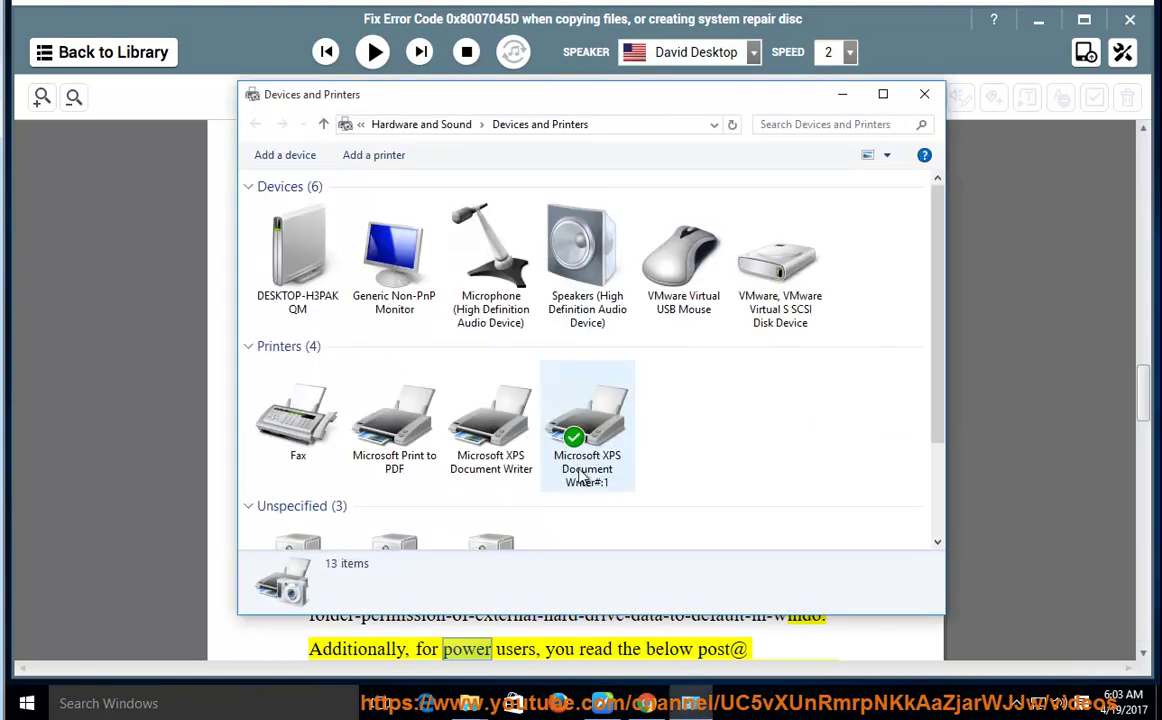
{"action": "scroll", "coordinate": [465, 530], "scroll_direction": "down", "scroll_amount": 1}
{"action": "left_click", "coordinate": [452, 437]}
{"action": "left_click", "coordinate": [286, 438]}
{"action": "left_click", "coordinate": [400, 483]}
Step: View the USB Root Hub's hardware properties, then close them
{"action": "right_click", "coordinate": [404, 473]}
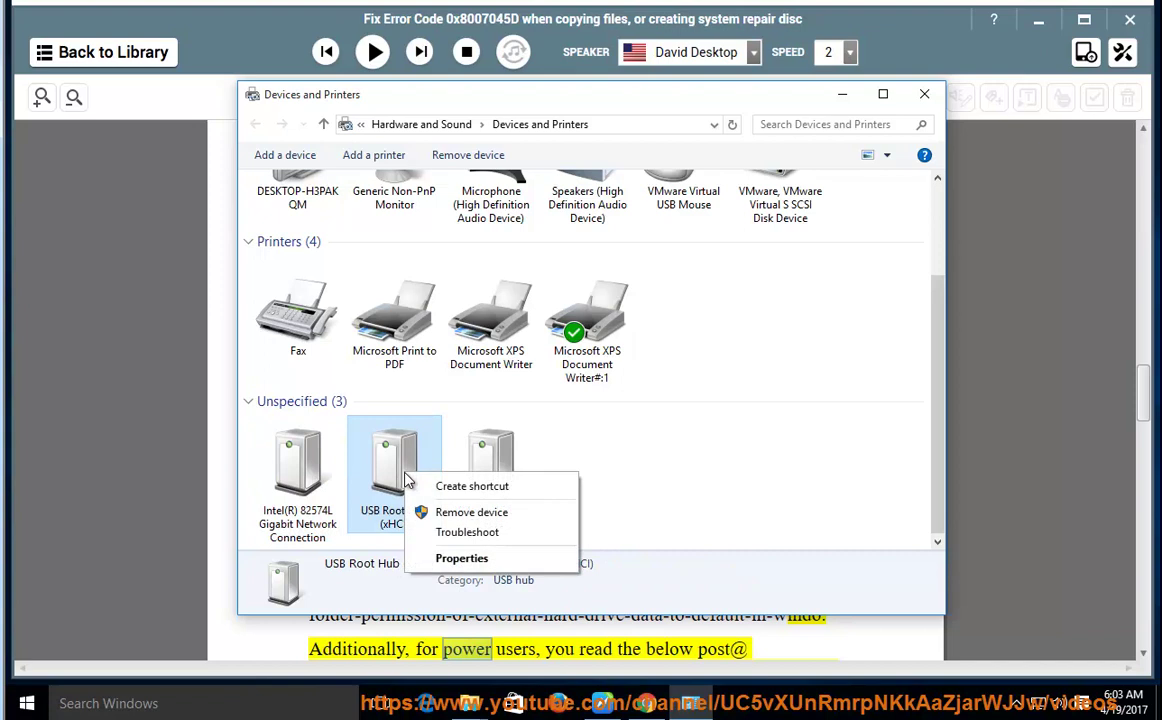
{"action": "left_click", "coordinate": [459, 560]}
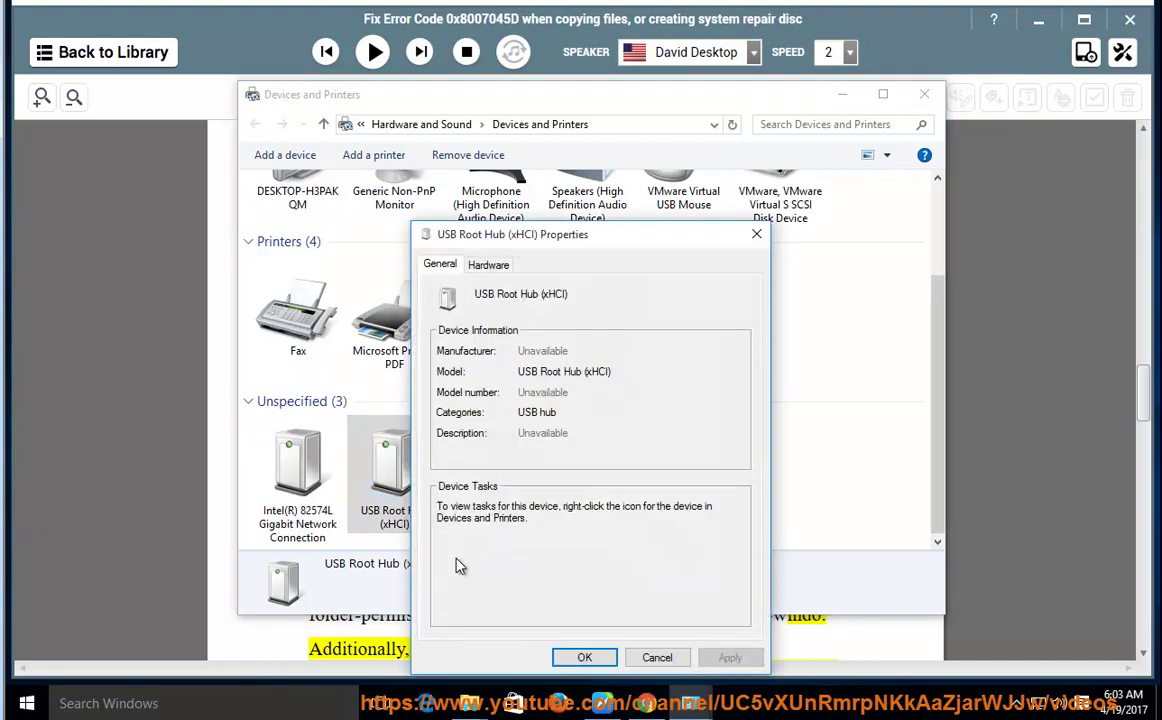
{"action": "left_click", "coordinate": [489, 265]}
{"action": "left_click", "coordinate": [585, 657]}
Step: Open the Intel network adapter's properties and close them without changes
{"action": "left_click", "coordinate": [297, 487]}
{"action": "right_click", "coordinate": [297, 487]}
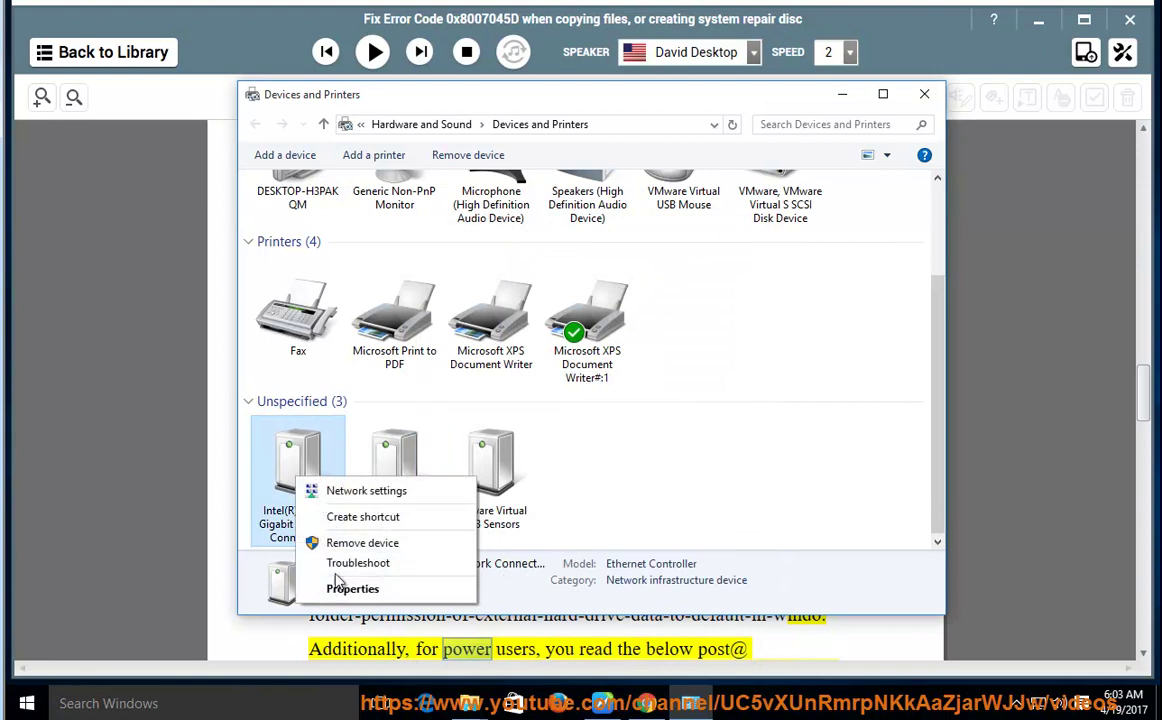
{"action": "left_click", "coordinate": [352, 589]}
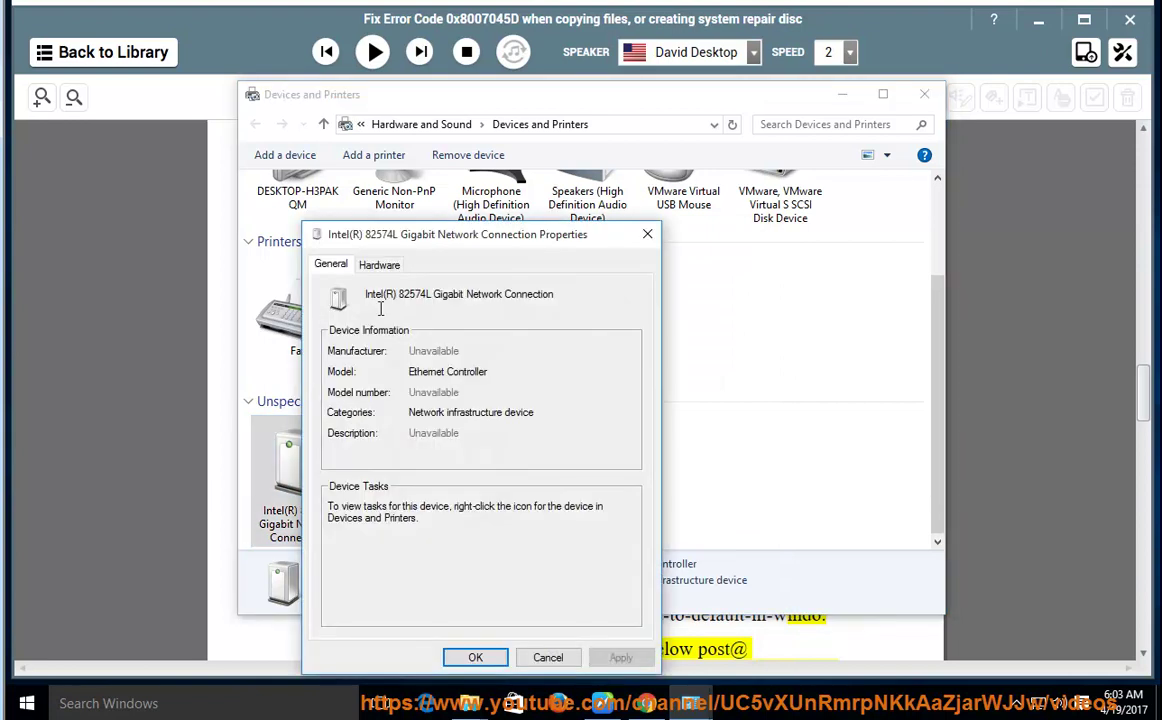
{"action": "left_click", "coordinate": [547, 657]}
Step: Look over the computer and SCSI disk devices, minimize the window, and resume reading
{"action": "scroll", "coordinate": [481, 503], "scroll_direction": "up", "scroll_amount": 2}
{"action": "left_click", "coordinate": [290, 258]}
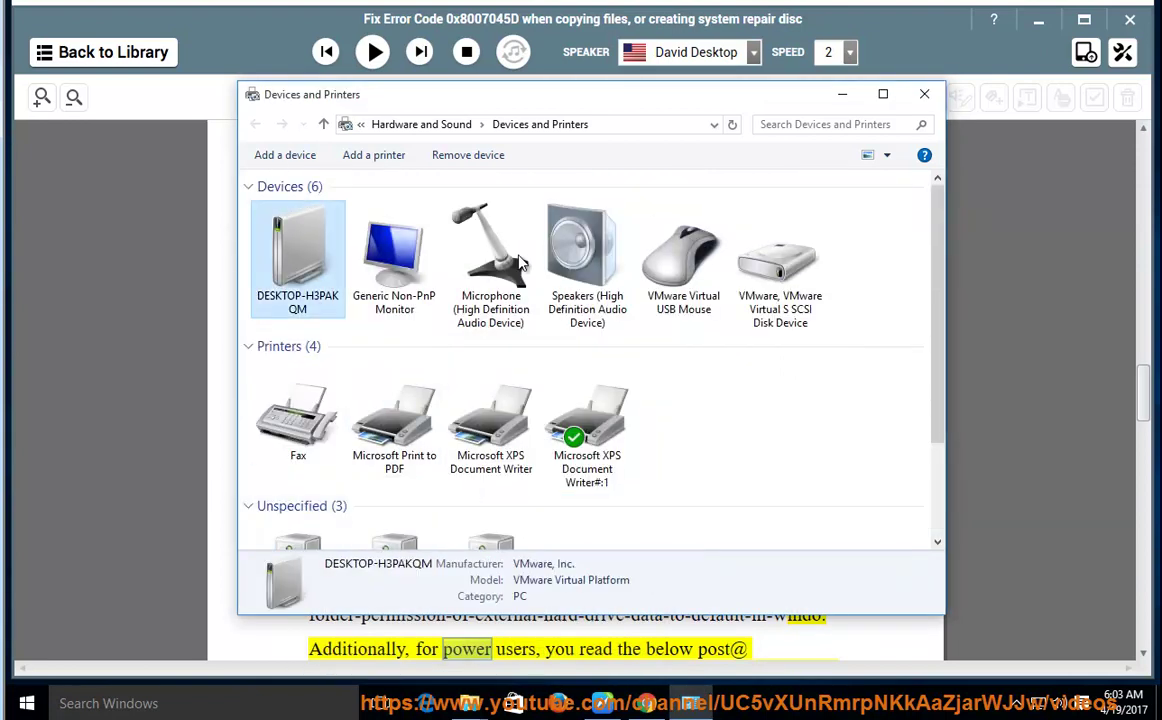
{"action": "left_click", "coordinate": [683, 262]}
{"action": "left_click", "coordinate": [780, 305]}
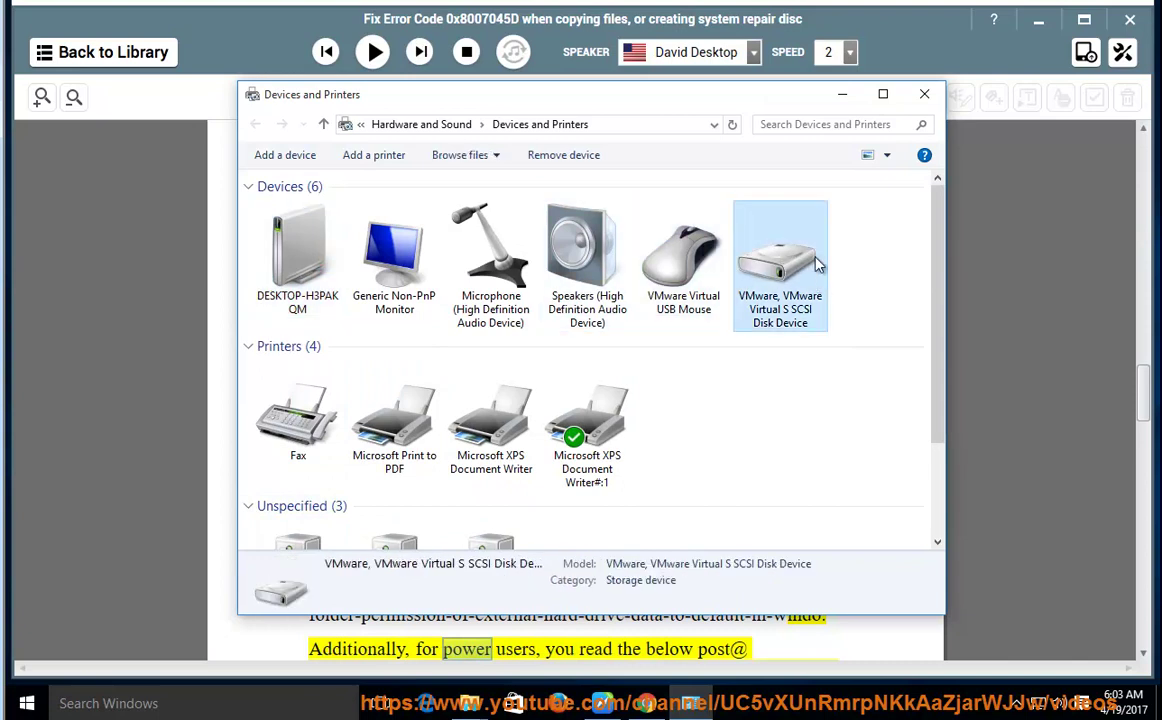
{"action": "left_click", "coordinate": [842, 94]}
{"action": "left_click", "coordinate": [373, 52]}
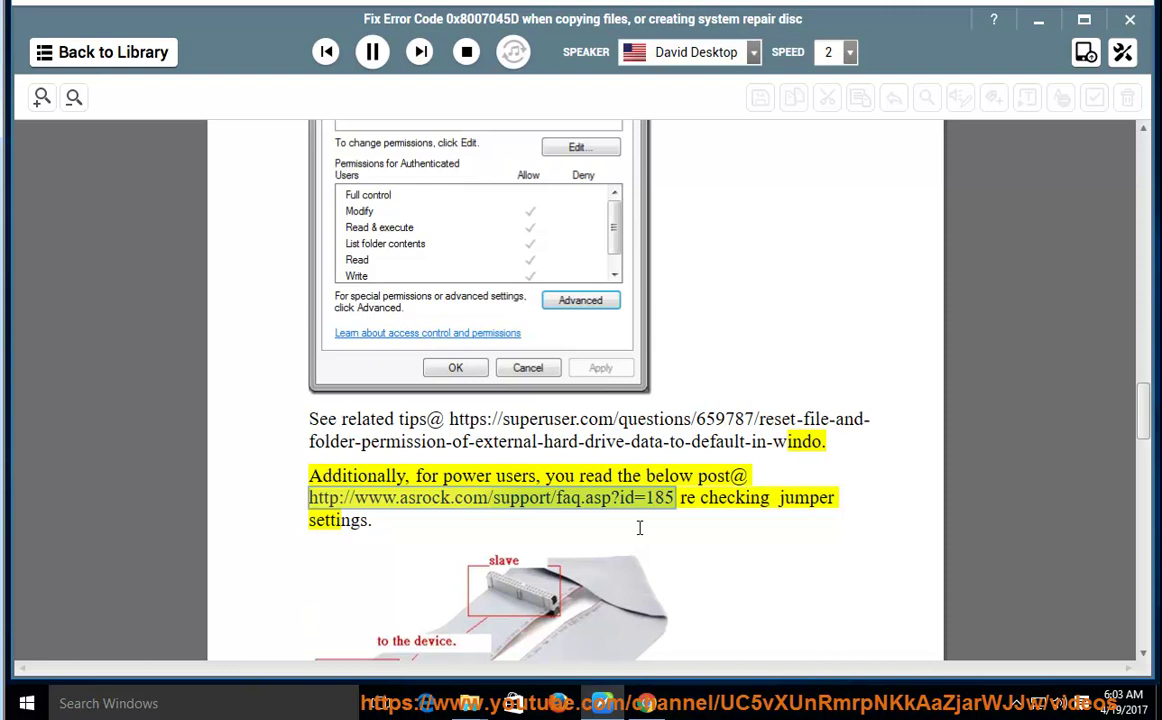
Step: Read on past Method 4 and pause at "repair" in the Case study 2 heading
{"action": "scroll", "coordinate": [450, 508], "scroll_direction": "down", "scroll_amount": 2}
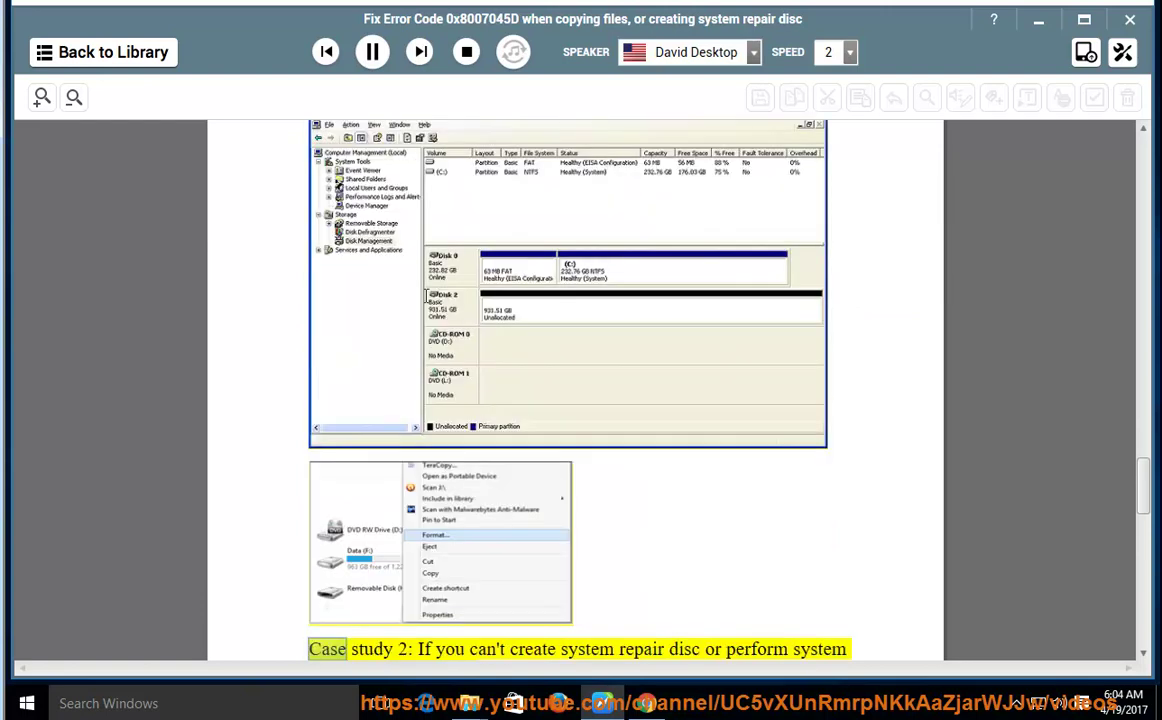
{"action": "left_click", "coordinate": [370, 52]}
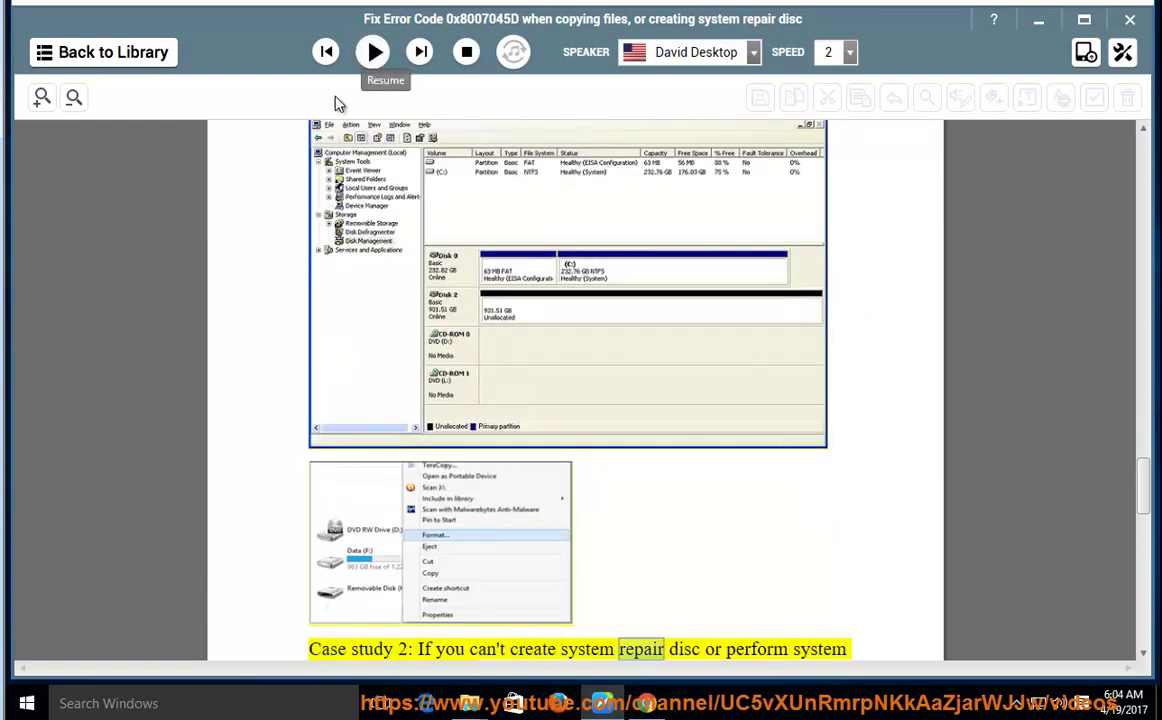
{"action": "left_click", "coordinate": [1142, 690]}
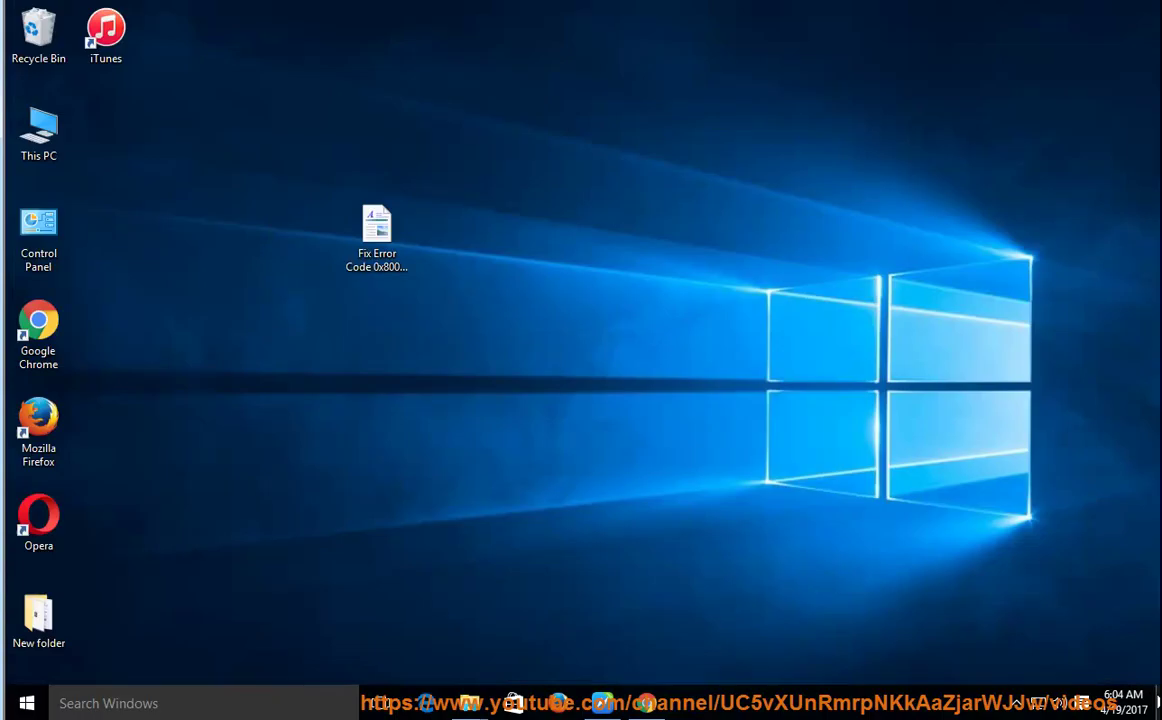
{"action": "left_click", "coordinate": [46, 136]}
{"action": "right_click", "coordinate": [50, 134]}
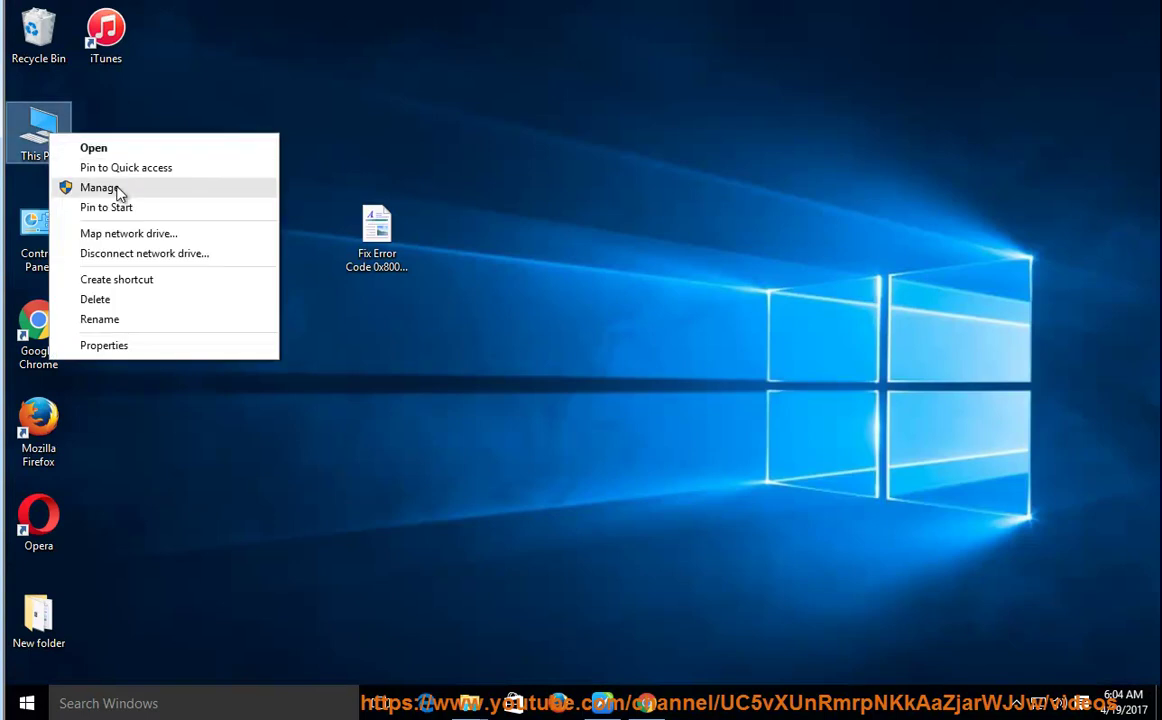
{"action": "left_click", "coordinate": [116, 190]}
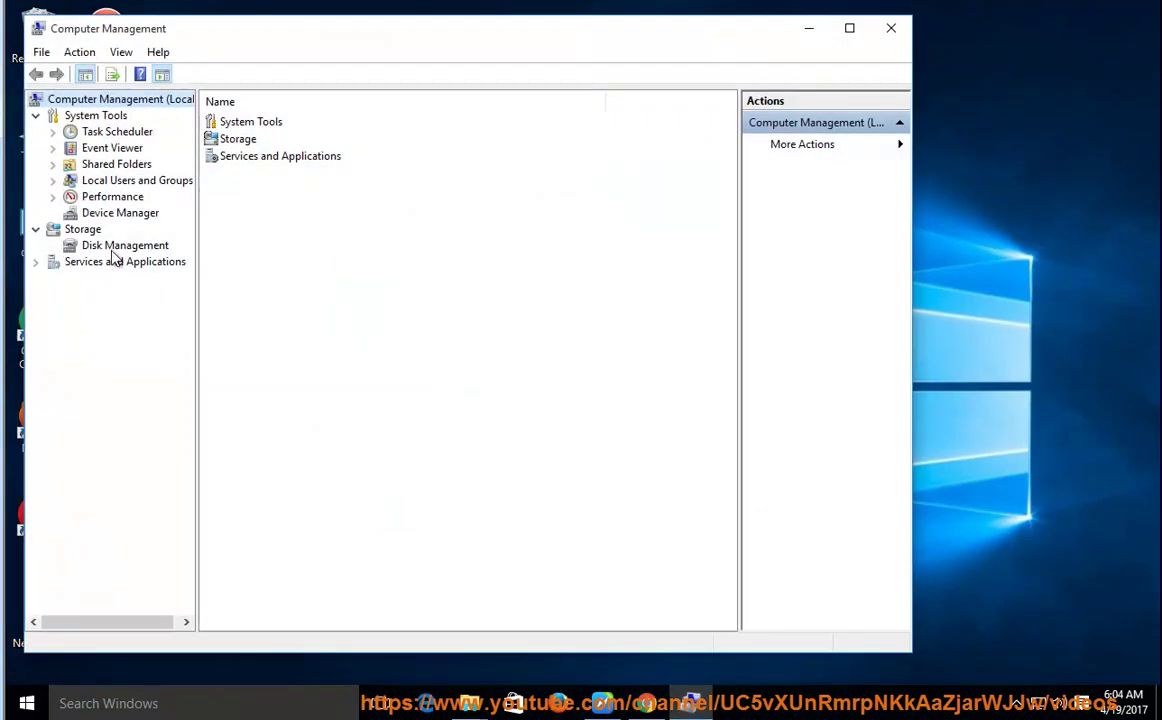
{"action": "left_click", "coordinate": [118, 246]}
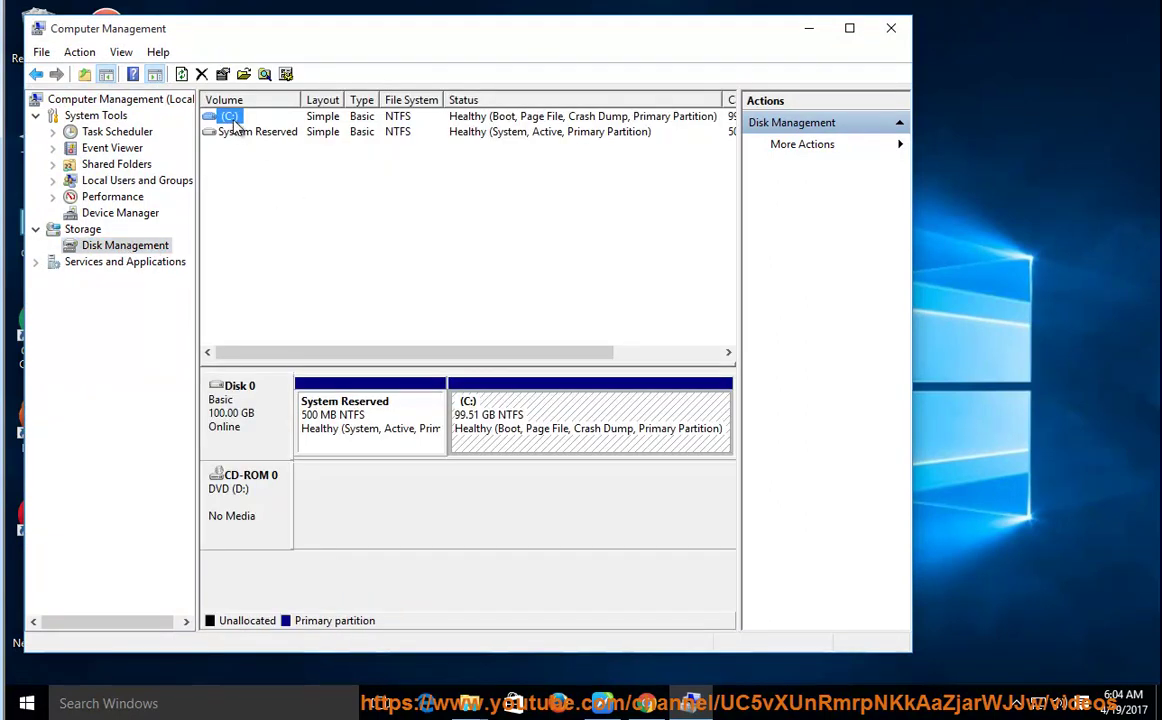
{"action": "right_click", "coordinate": [231, 118]}
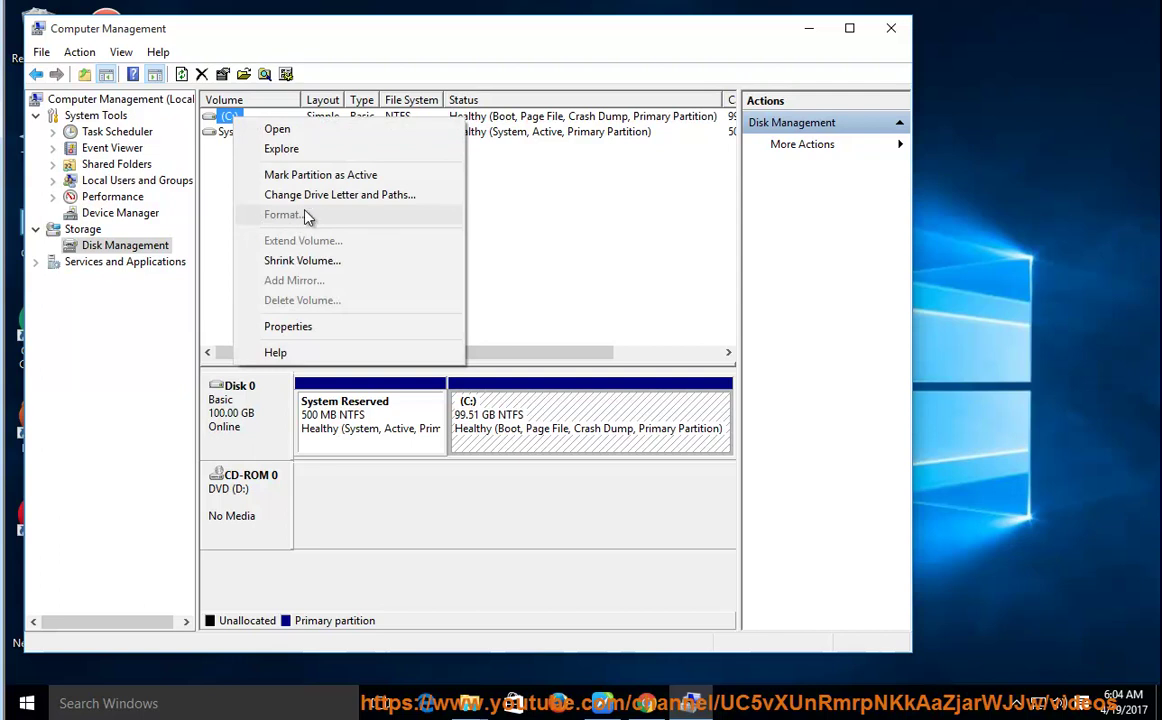
{"action": "left_click", "coordinate": [517, 251]}
Step: Close Computer Management, restore NaturalReader, and resume reading toward the burn speed tip
{"action": "left_click", "coordinate": [891, 28]}
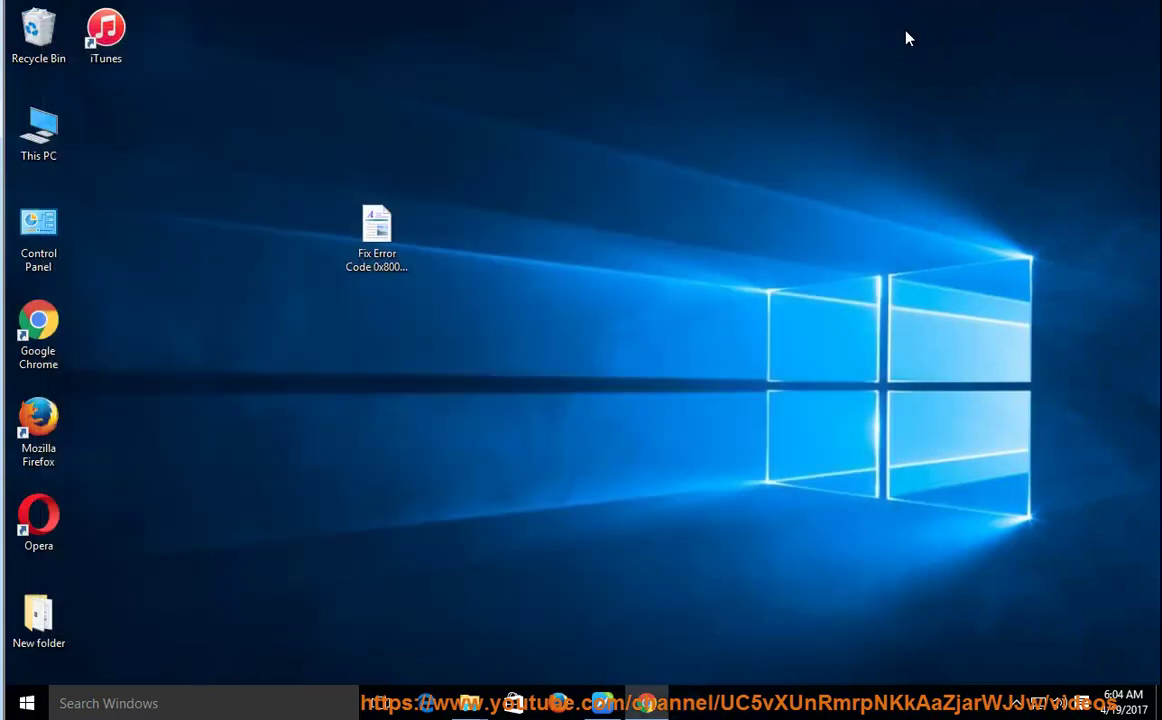
{"action": "left_click", "coordinate": [605, 703]}
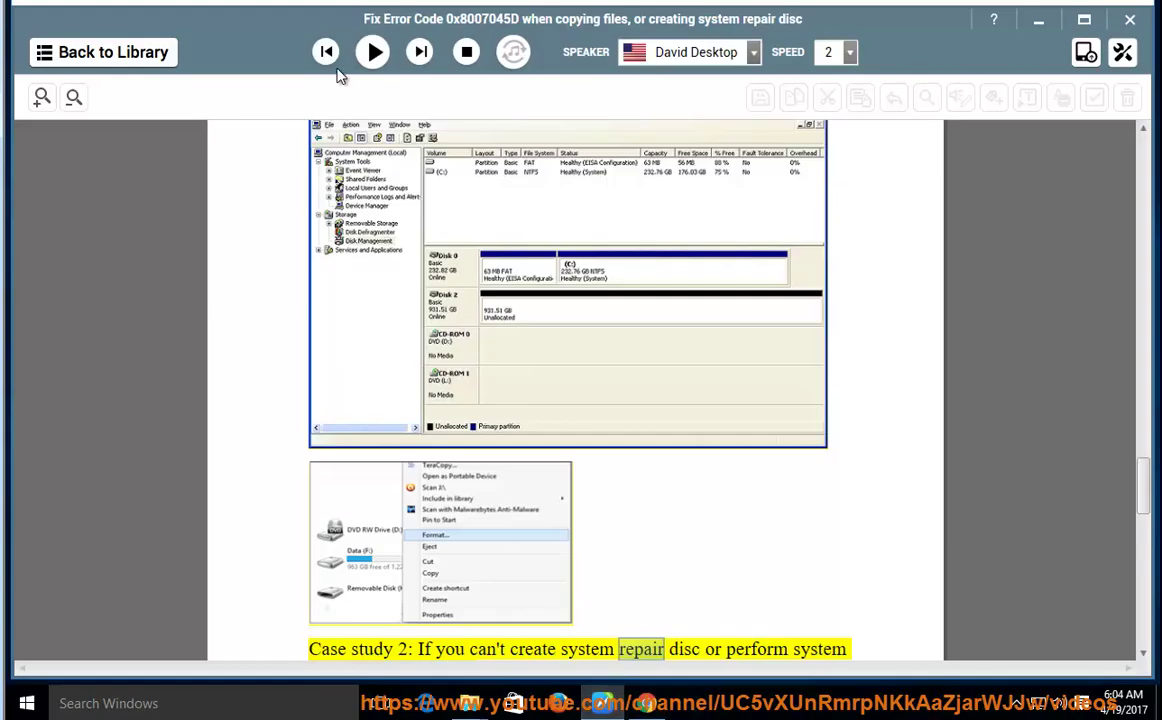
{"action": "left_click", "coordinate": [373, 52]}
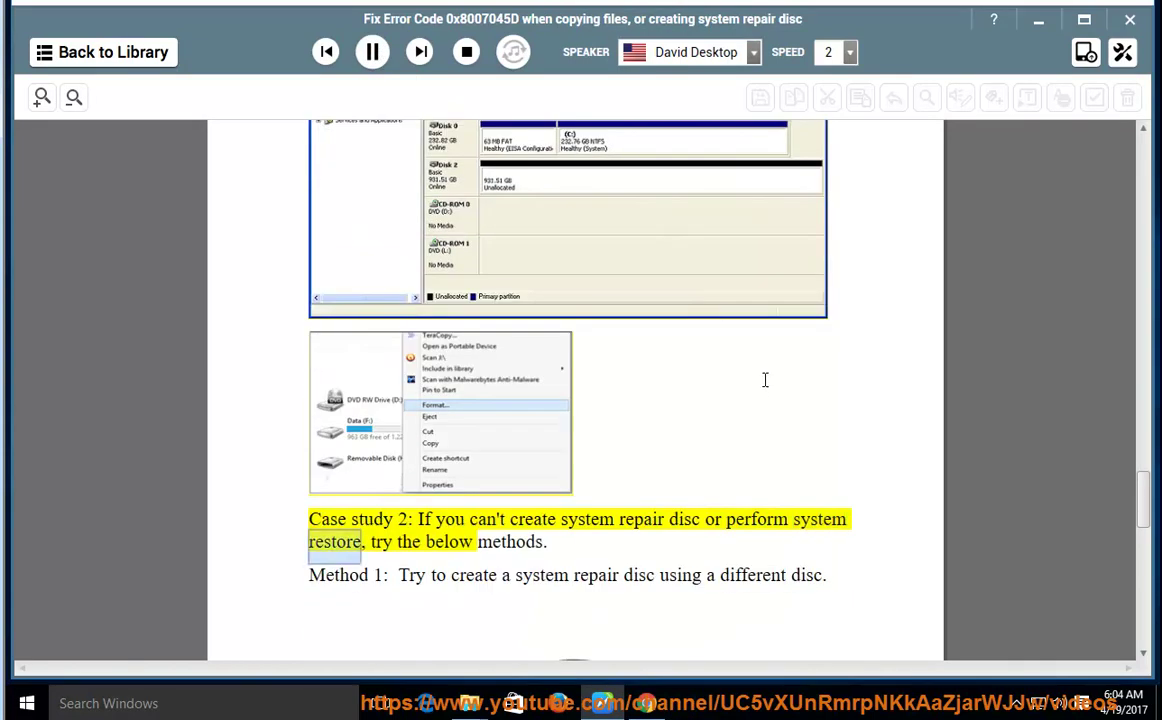